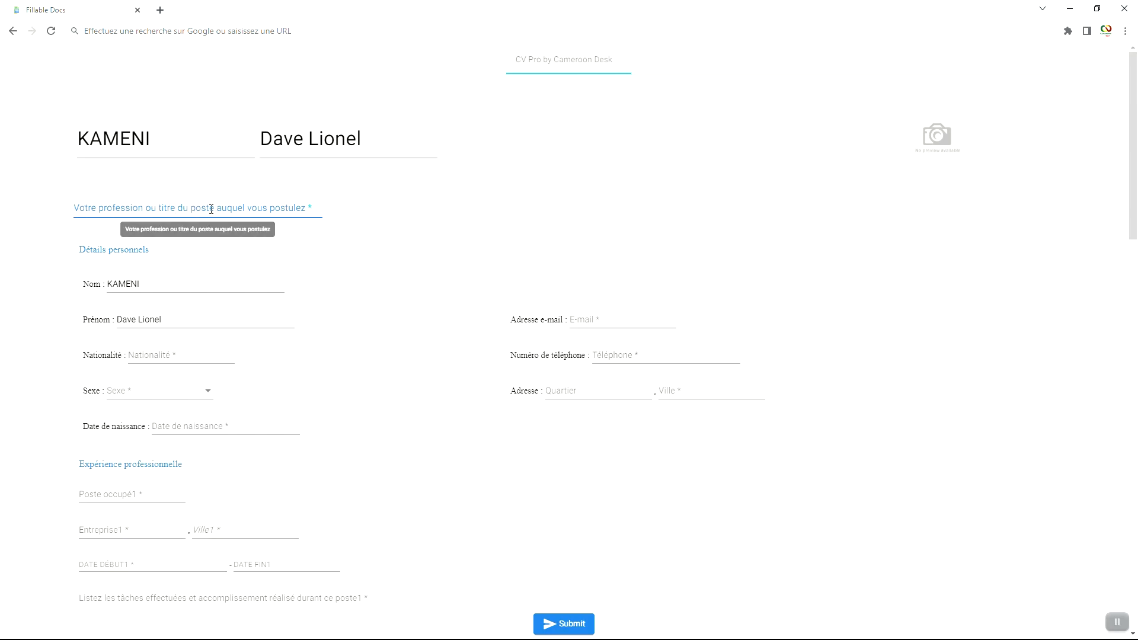
Step: Enter profession Ingénieur Génie Informatique, nationality Camerounaise, sex Homme and the birth date
{"action": "type", "text": "Ingénieur Génie Informatique"}
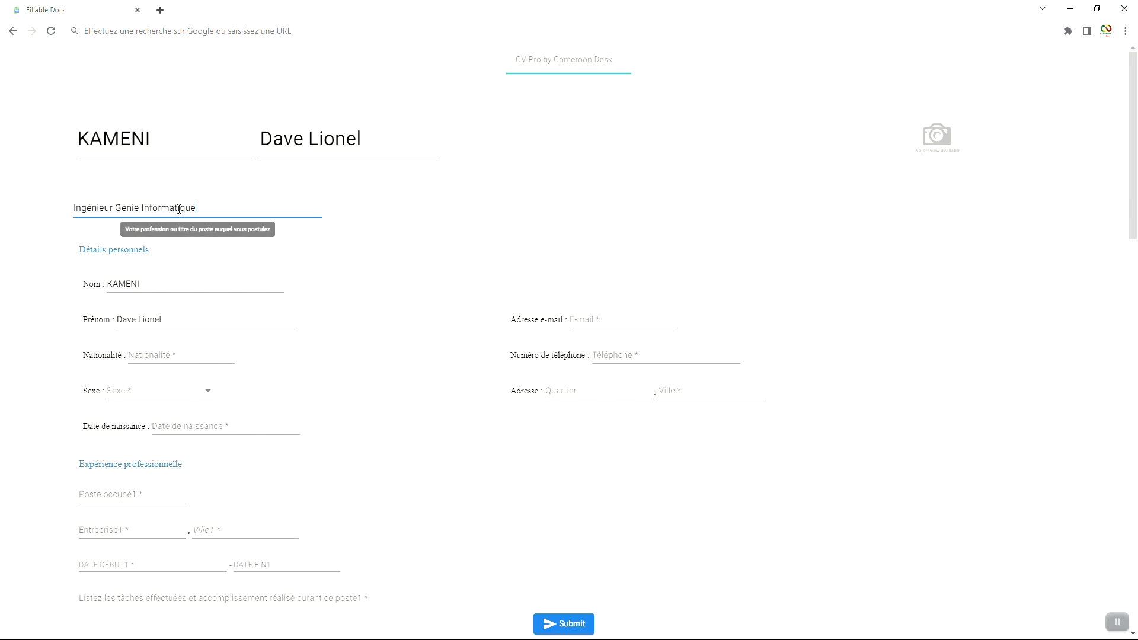
{"action": "scroll", "coordinate": [180, 213], "scroll_direction": "down", "scroll_amount": 1}
{"action": "left_click", "coordinate": [177, 296]}
{"action": "type", "text": "Camerounaise"}
{"action": "left_click", "coordinate": [159, 331]}
{"action": "left_click", "coordinate": [131, 332]}
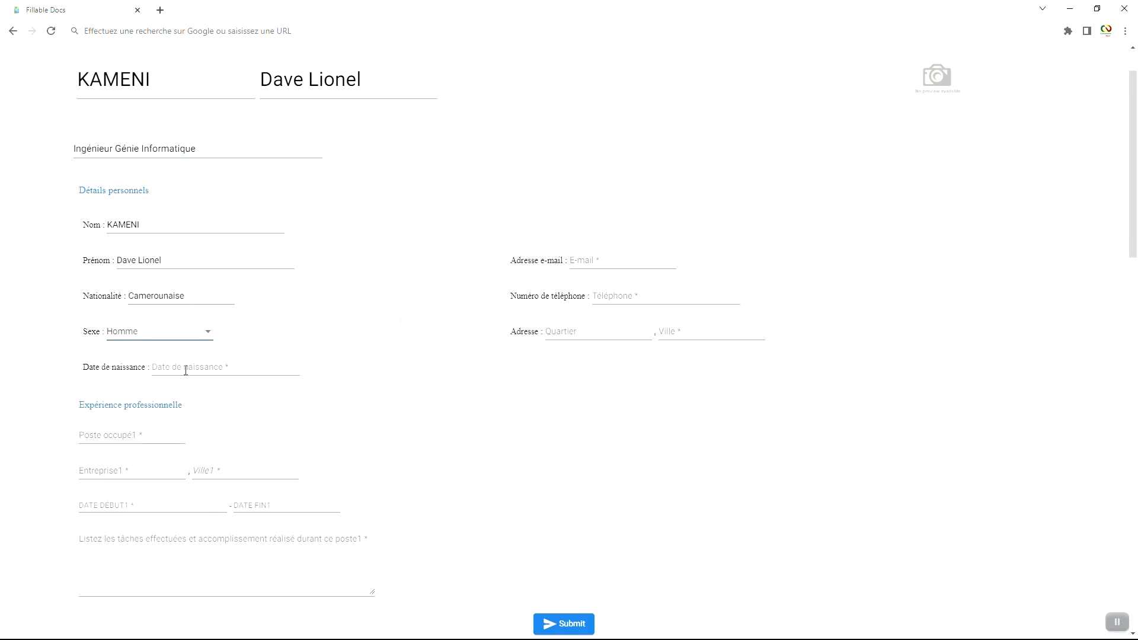
{"action": "left_click", "coordinate": [171, 368]}
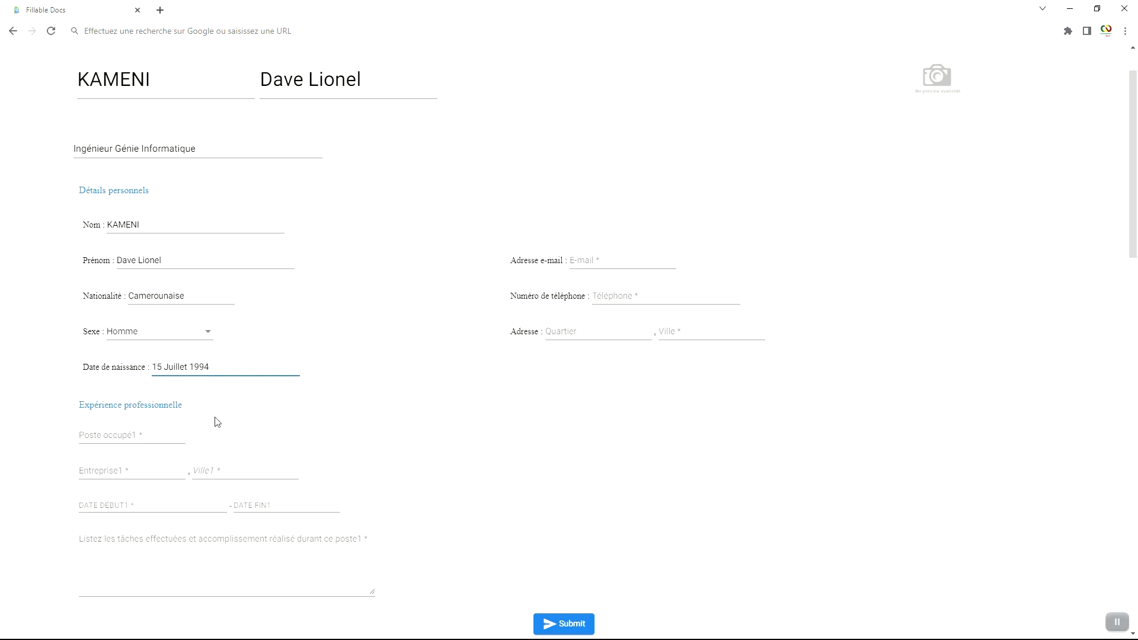
Step: Fill in the e-mail, both phone numbers and the home neighbourhood and city, correcting the city's spelling
{"action": "left_click", "coordinate": [612, 261]}
{"action": "right_click", "coordinate": [582, 262]}
{"action": "left_click", "coordinate": [648, 356]}
{"action": "left_click", "coordinate": [631, 296]}
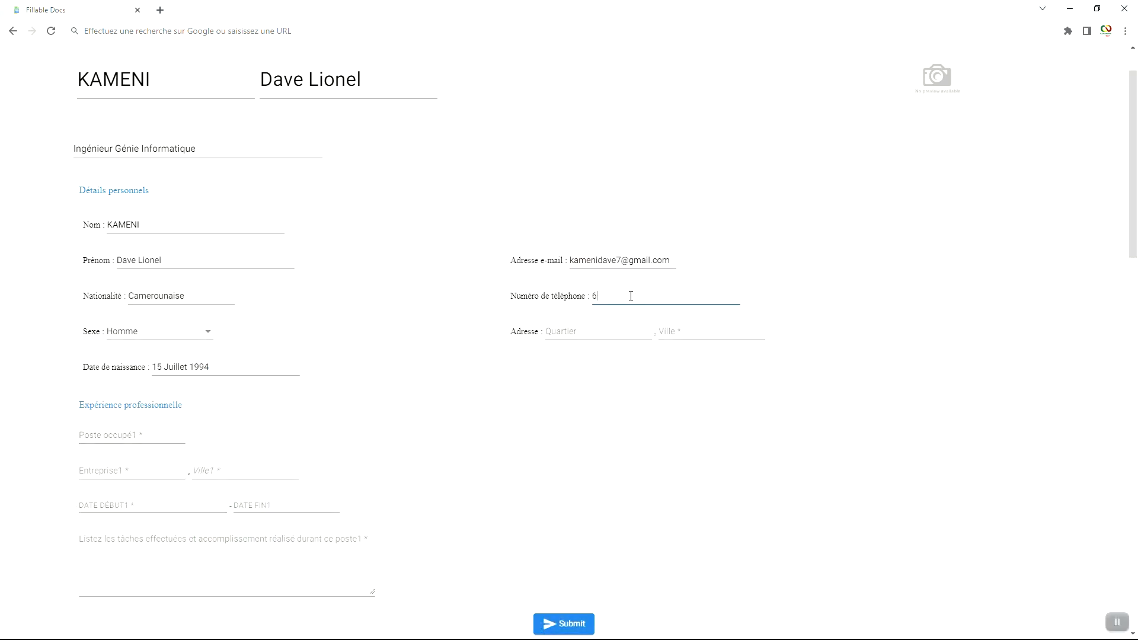
{"action": "left_click", "coordinate": [577, 330]}
{"action": "type", "text": "Biyem-Assi"}
{"action": "left_click", "coordinate": [700, 332]}
{"action": "type", "text": "Yaounde"}
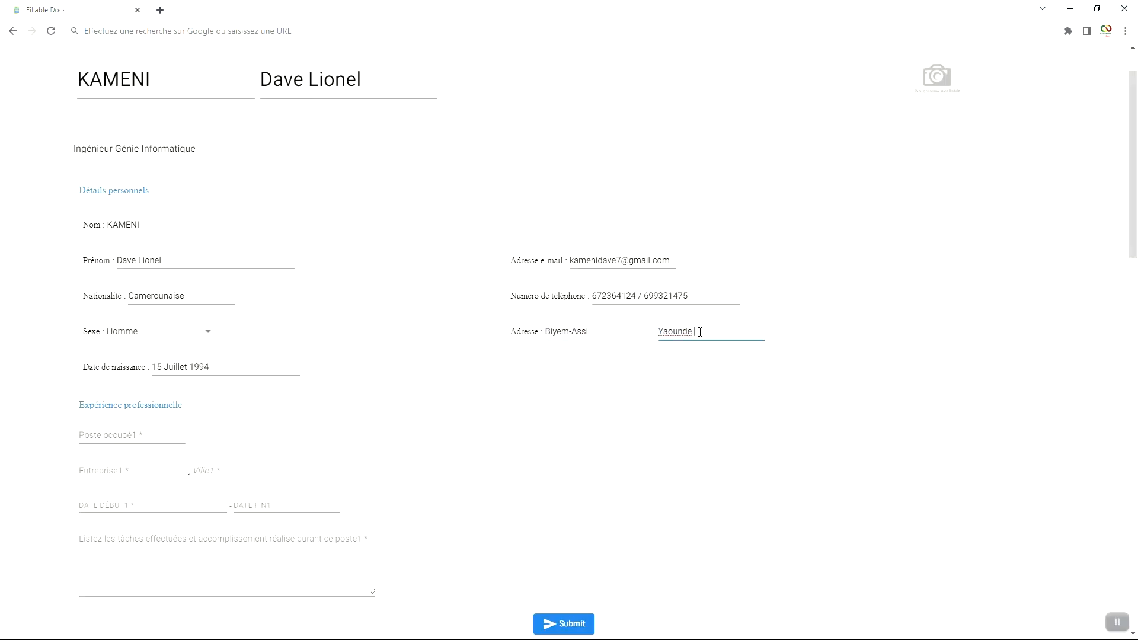
{"action": "right_click", "coordinate": [685, 330]}
{"action": "left_click", "coordinate": [720, 342]}
{"action": "scroll", "coordinate": [929, 136], "scroll_direction": "up", "scroll_amount": 1}
{"action": "scroll", "coordinate": [930, 137], "scroll_direction": "up", "scroll_amount": 1}
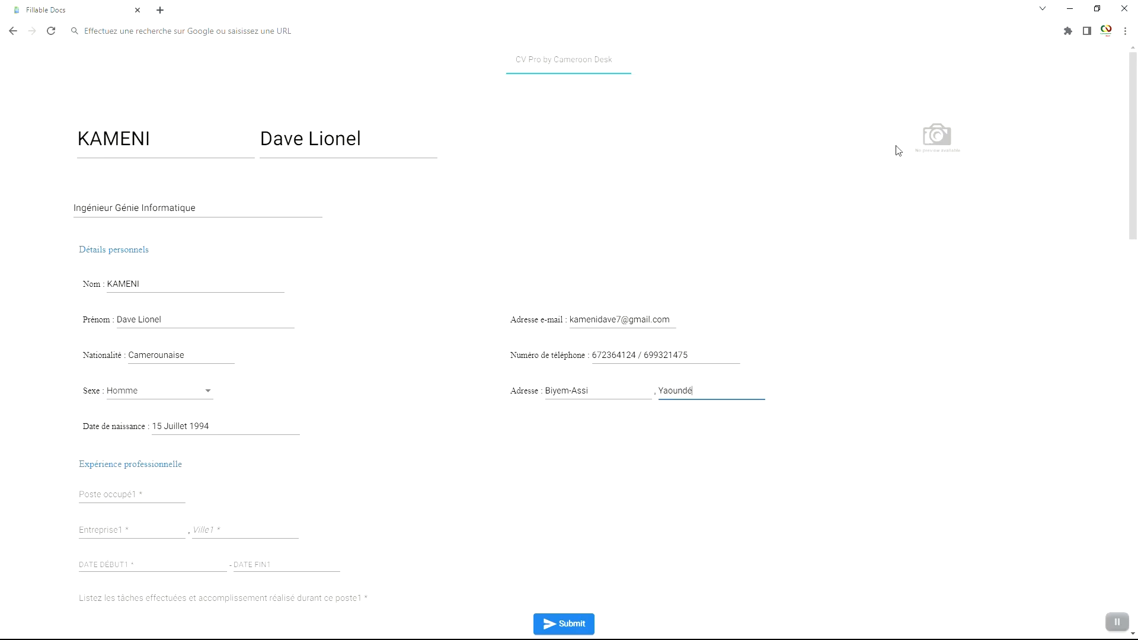
Step: Upload the profile photo file into the CV's photo placeholder
{"action": "left_click", "coordinate": [936, 136]}
{"action": "left_click", "coordinate": [571, 405]}
{"action": "left_click", "coordinate": [332, 120]}
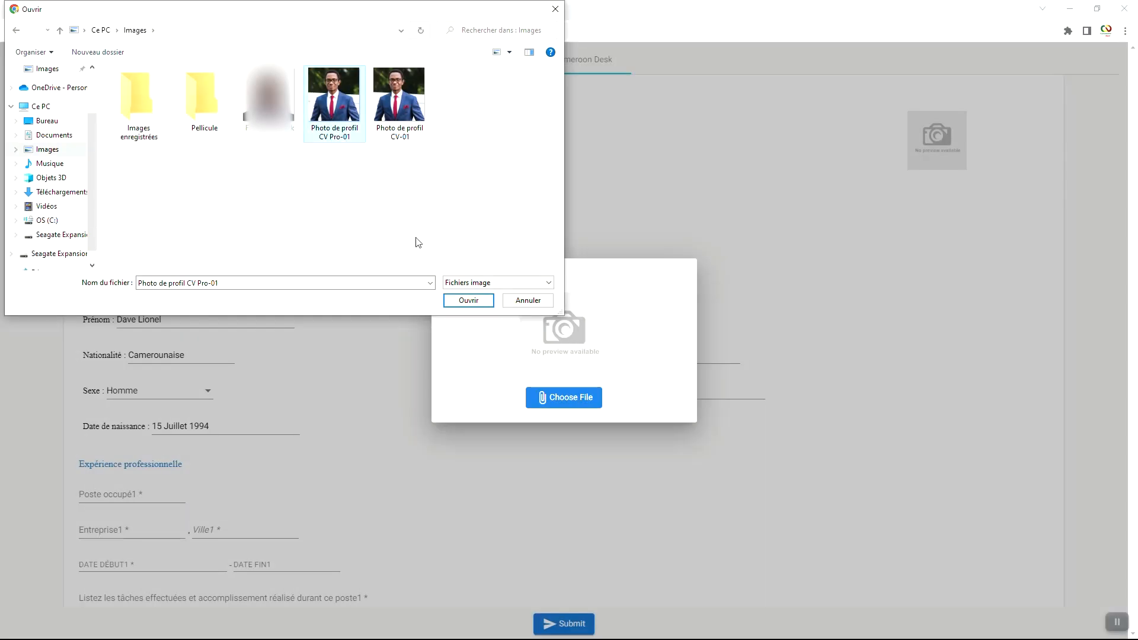
{"action": "left_click", "coordinate": [470, 300]}
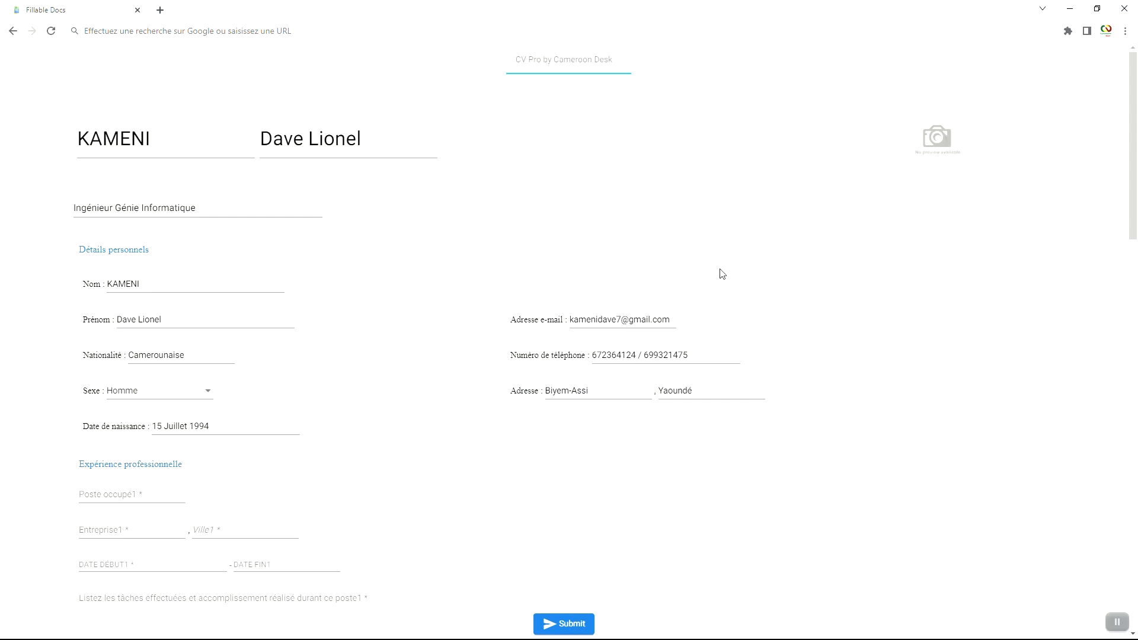
{"action": "scroll", "coordinate": [513, 333], "scroll_direction": "down", "scroll_amount": 1}
{"action": "scroll", "coordinate": [513, 333], "scroll_direction": "down", "scroll_amount": 2}
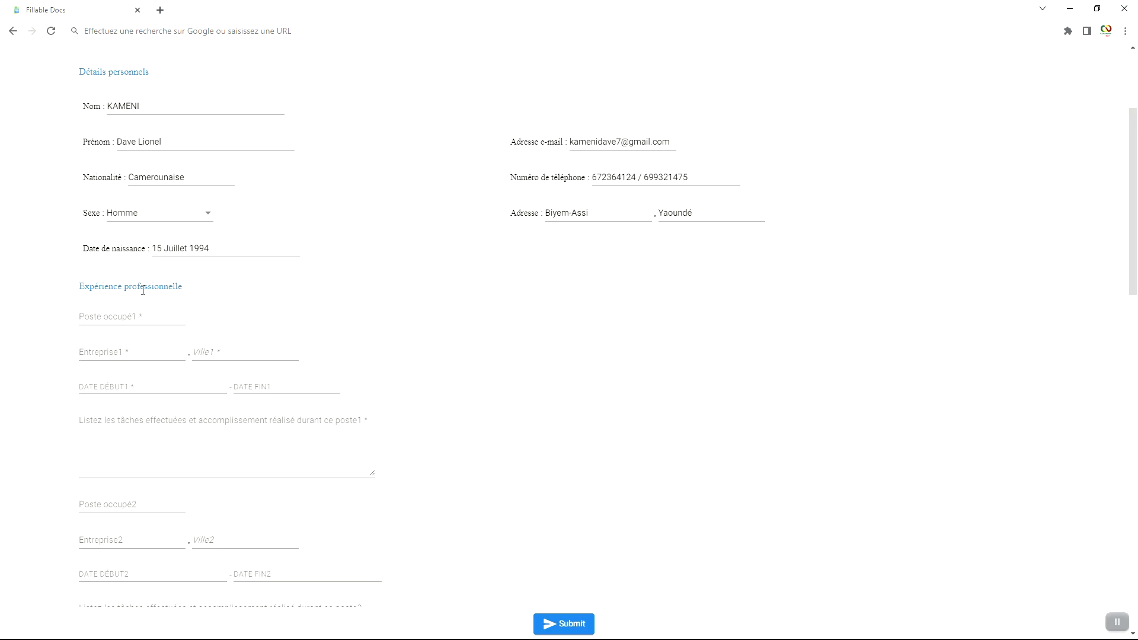
Step: Set the first job to Ingénieur Informaticien at CDA Data Systems in Yaoundé
{"action": "right_click", "coordinate": [105, 315]}
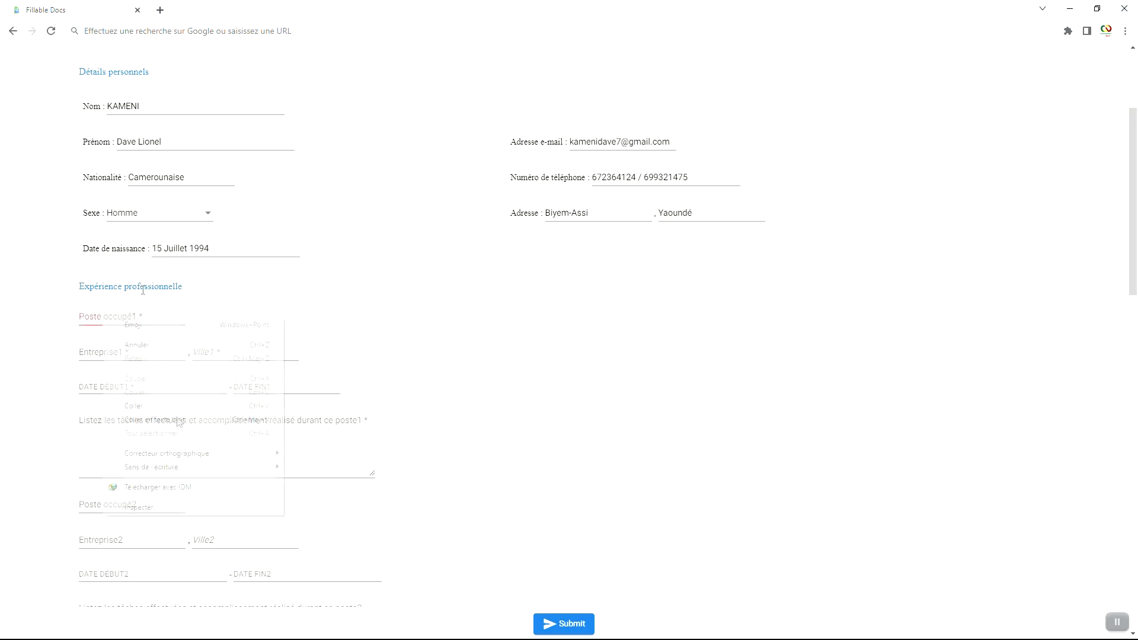
{"action": "left_click", "coordinate": [175, 408]}
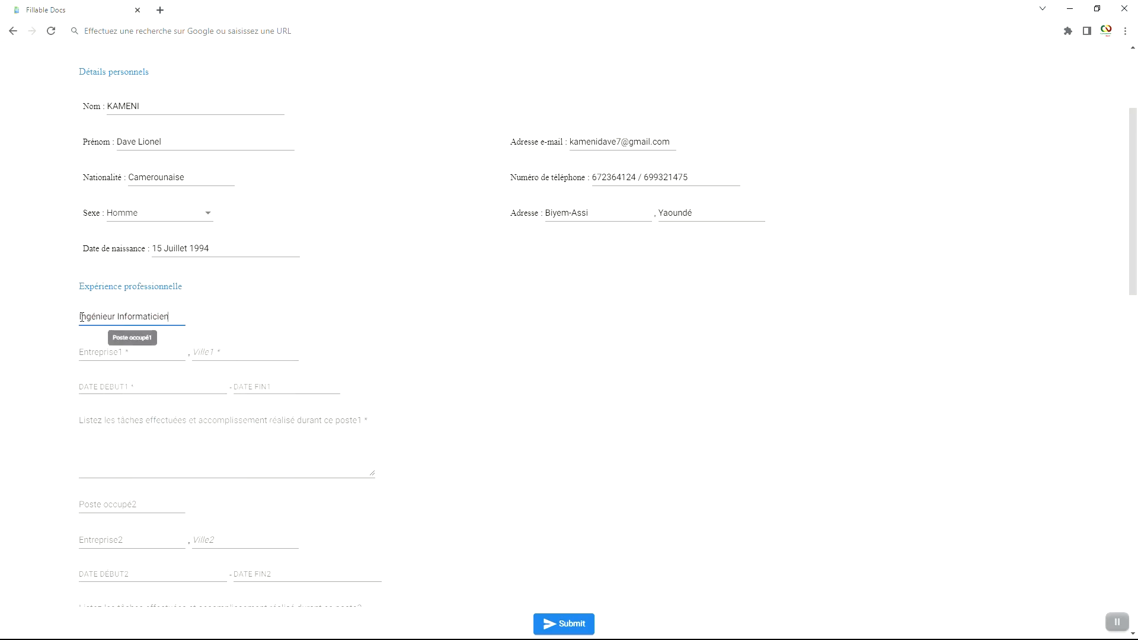
{"action": "left_click", "coordinate": [141, 355]}
{"action": "right_click", "coordinate": [141, 355]}
{"action": "left_click", "coordinate": [211, 435]}
{"action": "left_click", "coordinate": [224, 351]}
{"action": "type", "text": "Yaoundé"}
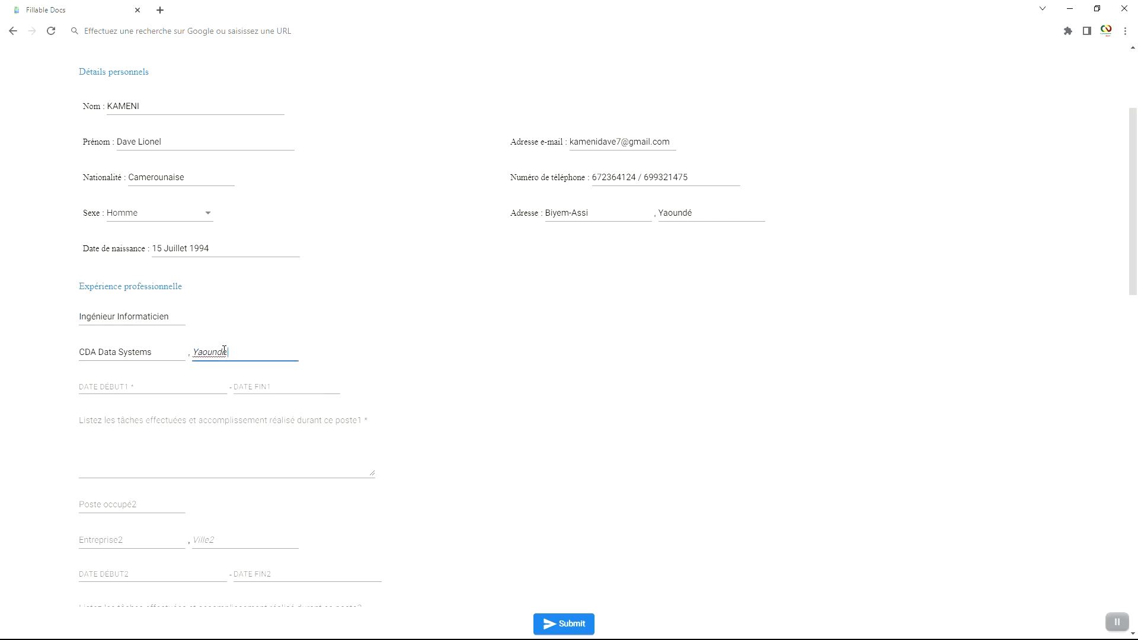
{"action": "right_click", "coordinate": [225, 350]}
{"action": "left_click", "coordinate": [268, 360]}
Step: Give the first job the dates Mars 2019 to Septembre 2022
{"action": "left_click", "coordinate": [125, 386]}
{"action": "type", "text": "Mars 2019"}
{"action": "left_click", "coordinate": [272, 387]}
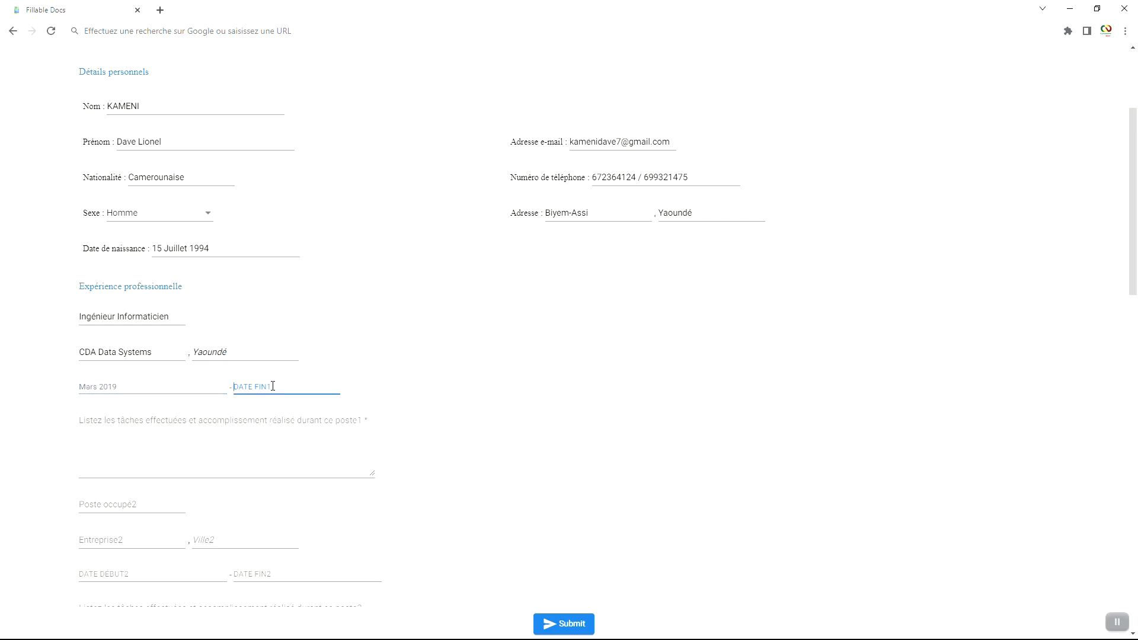
{"action": "type", "text": "Septembre 2022"}
{"action": "left_click", "coordinate": [140, 420]}
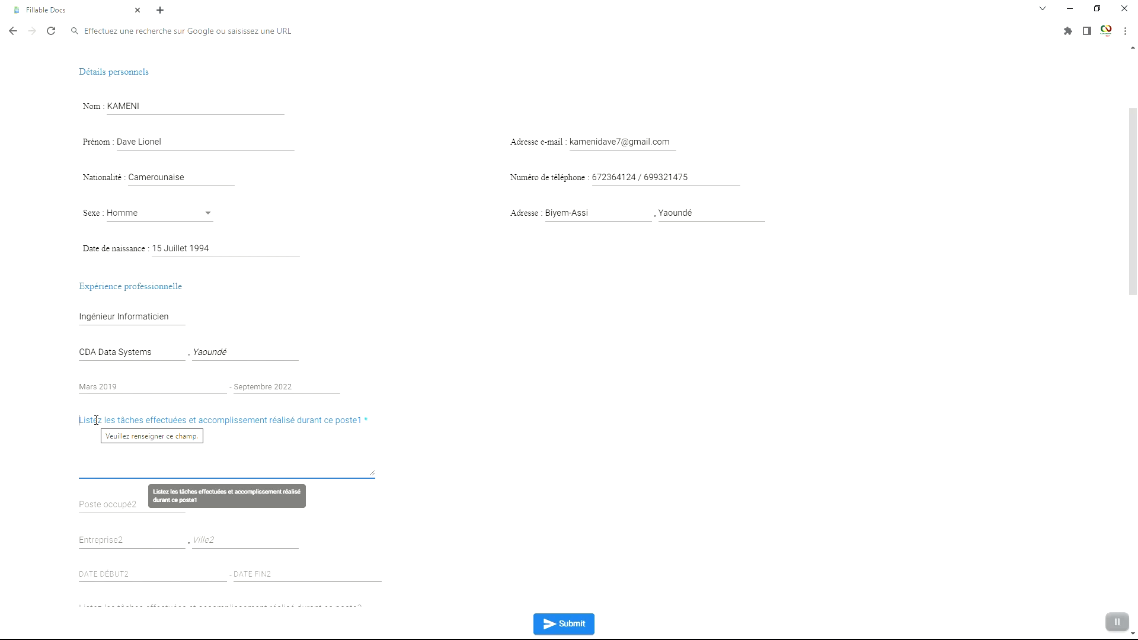
Step: Paste the first job's task list as plain text, removing the trailing blank line
{"action": "left_click", "coordinate": [87, 386]}
{"action": "left_click", "coordinate": [271, 387]}
{"action": "right_click", "coordinate": [95, 426]}
{"action": "left_click", "coordinate": [173, 521]}
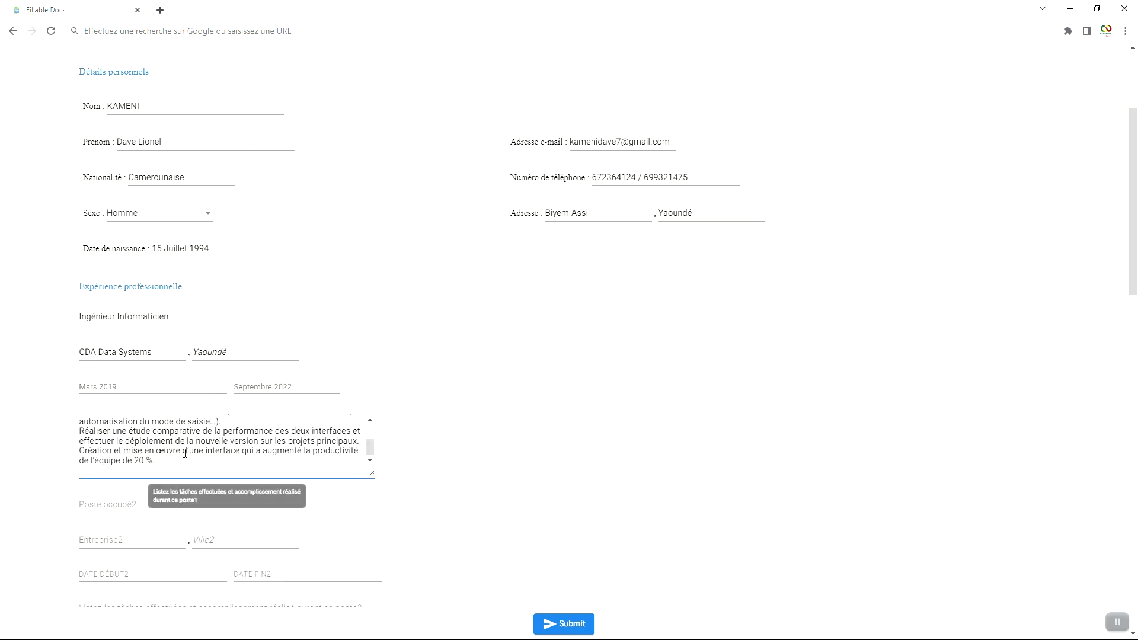
{"action": "key", "text": "BackSpace"}
Step: Paste the second job's task list as plain text and move down to Formation
{"action": "scroll", "coordinate": [443, 411], "scroll_direction": "down", "scroll_amount": 2}
{"action": "left_click", "coordinate": [161, 385]}
{"action": "scroll", "coordinate": [194, 381], "scroll_direction": "down", "scroll_amount": 2}
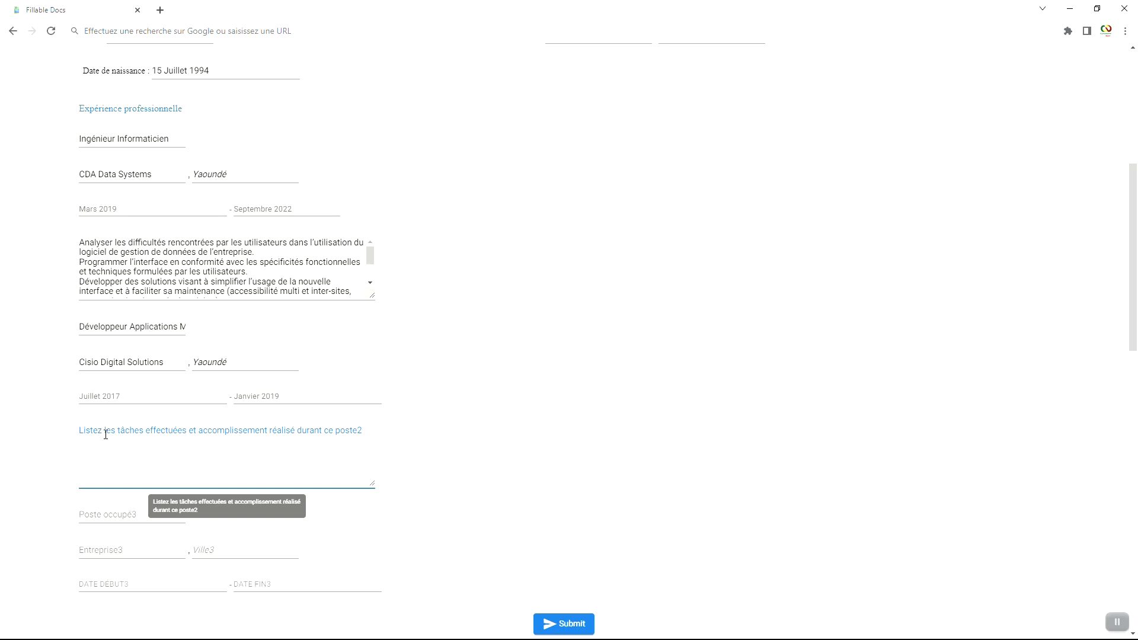
{"action": "right_click", "coordinate": [127, 436]}
{"action": "left_click", "coordinate": [222, 536]}
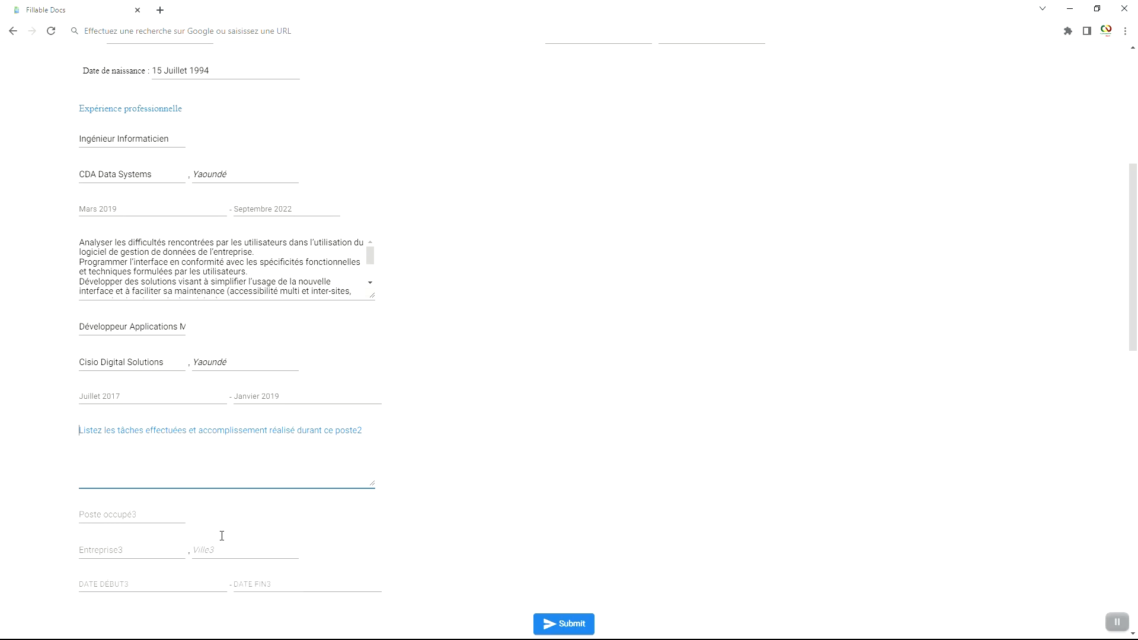
{"action": "key", "text": "BackSpace"}
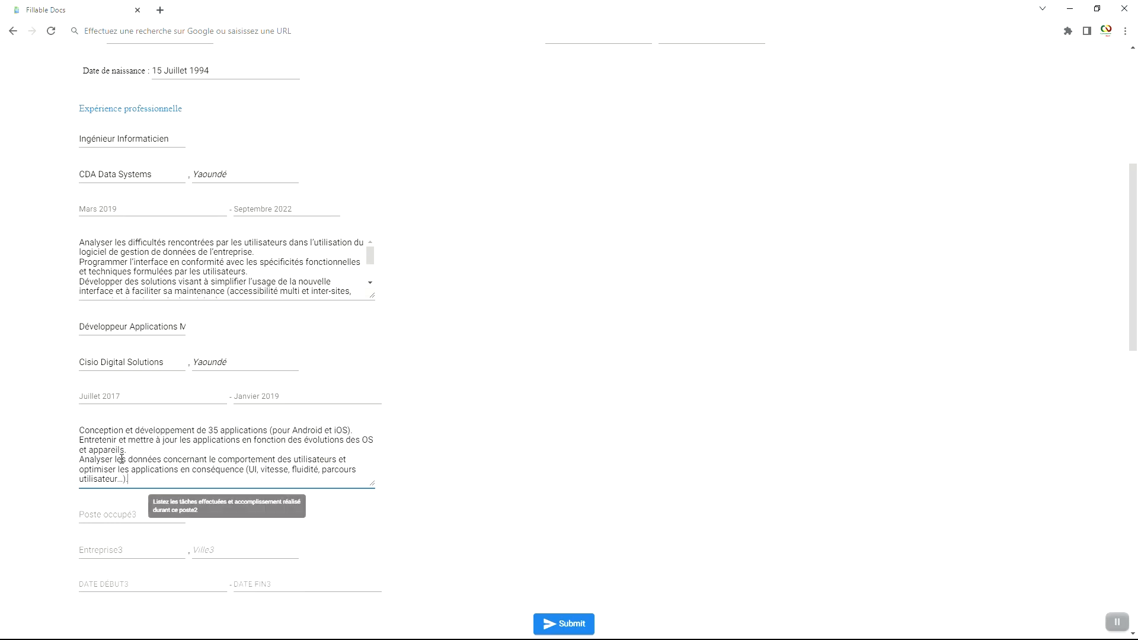
{"action": "scroll", "coordinate": [207, 399], "scroll_direction": "up", "scroll_amount": 3}
{"action": "scroll", "coordinate": [207, 399], "scroll_direction": "down", "scroll_amount": 4}
{"action": "scroll", "coordinate": [206, 399], "scroll_direction": "down", "scroll_amount": 3}
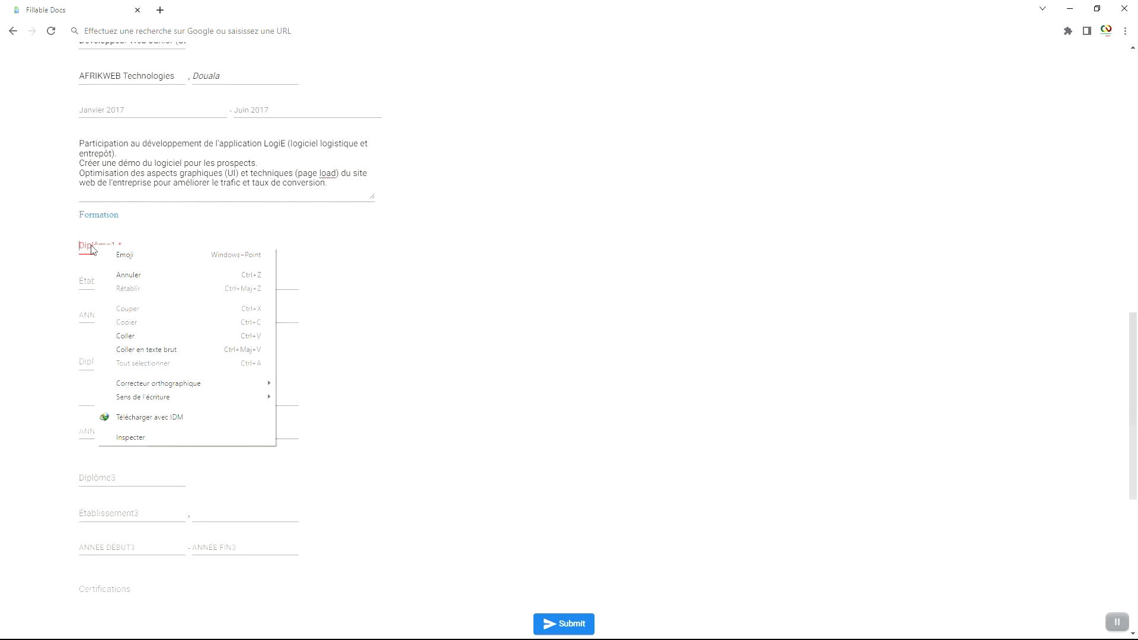
{"action": "right_click", "coordinate": [88, 245]}
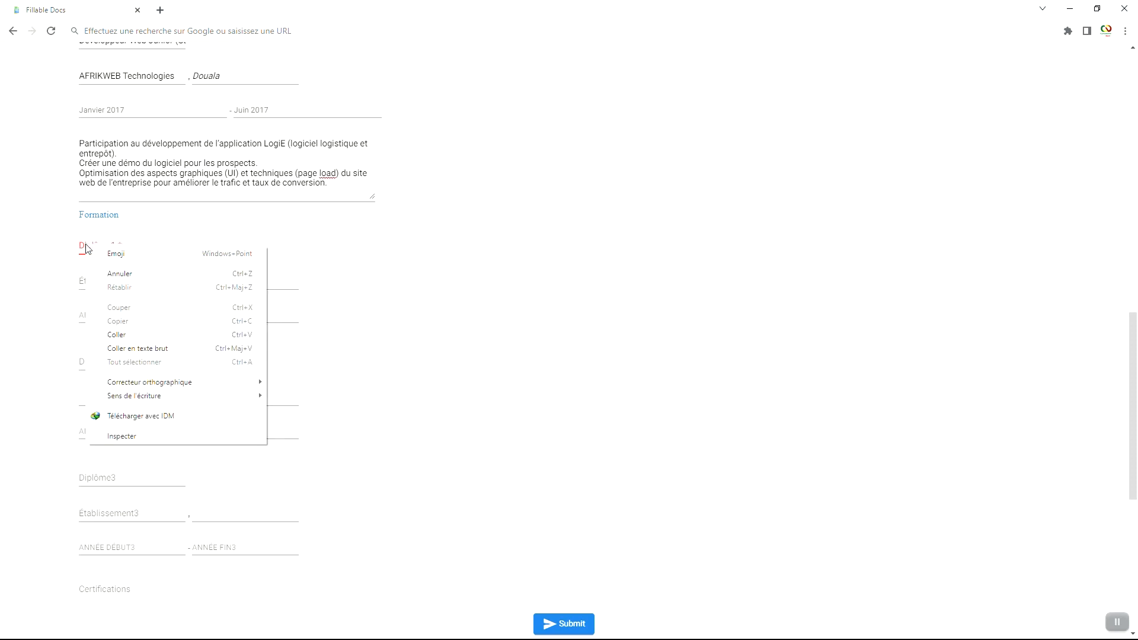
Step: Complete the first diploma, Ingénieur en Génie Informatique, with its school and years 2014–2016
{"action": "left_click", "coordinate": [160, 349]}
{"action": "left_click", "coordinate": [112, 280]}
{"action": "left_click", "coordinate": [132, 246]}
{"action": "left_click", "coordinate": [125, 280]}
{"action": "right_click", "coordinate": [134, 282]}
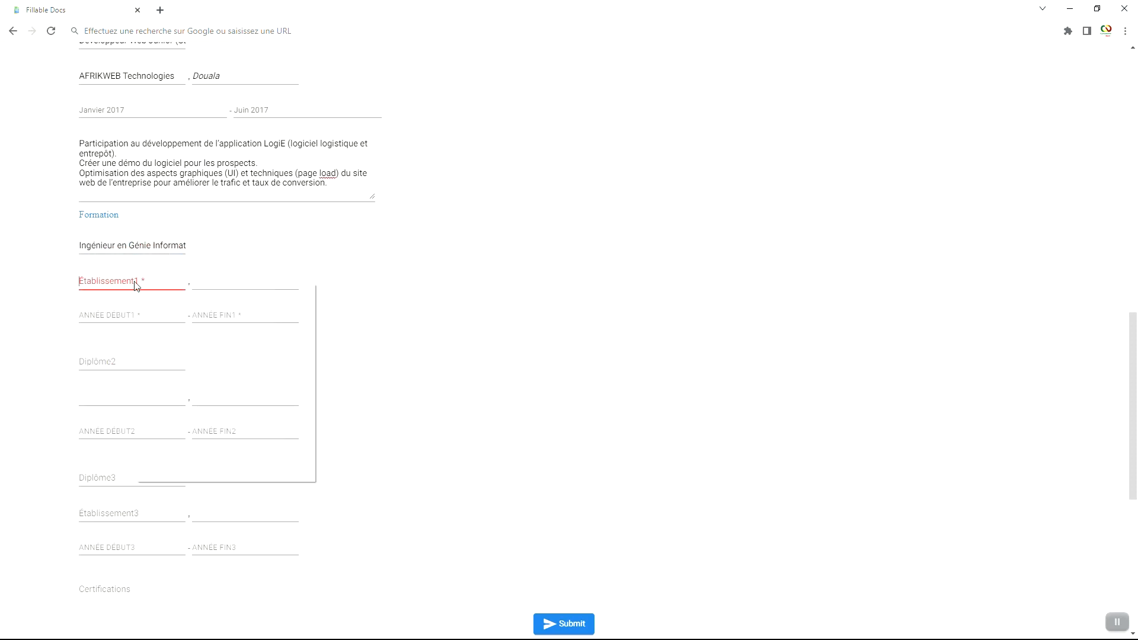
{"action": "left_click", "coordinate": [218, 386]}
{"action": "left_click", "coordinate": [224, 283]}
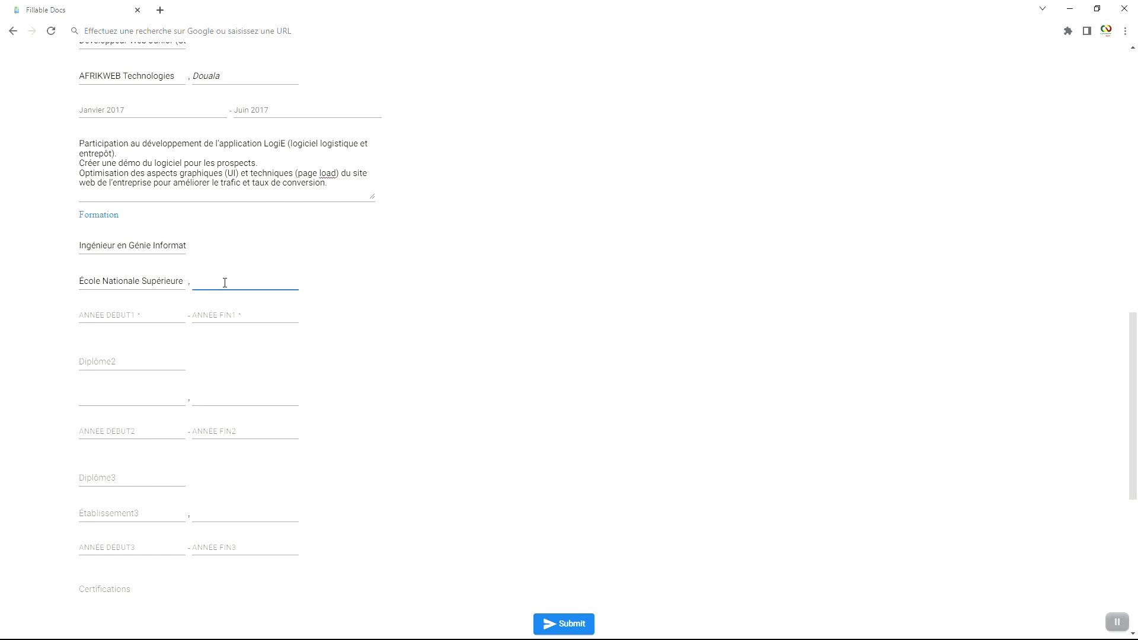
{"action": "left_click", "coordinate": [167, 279]}
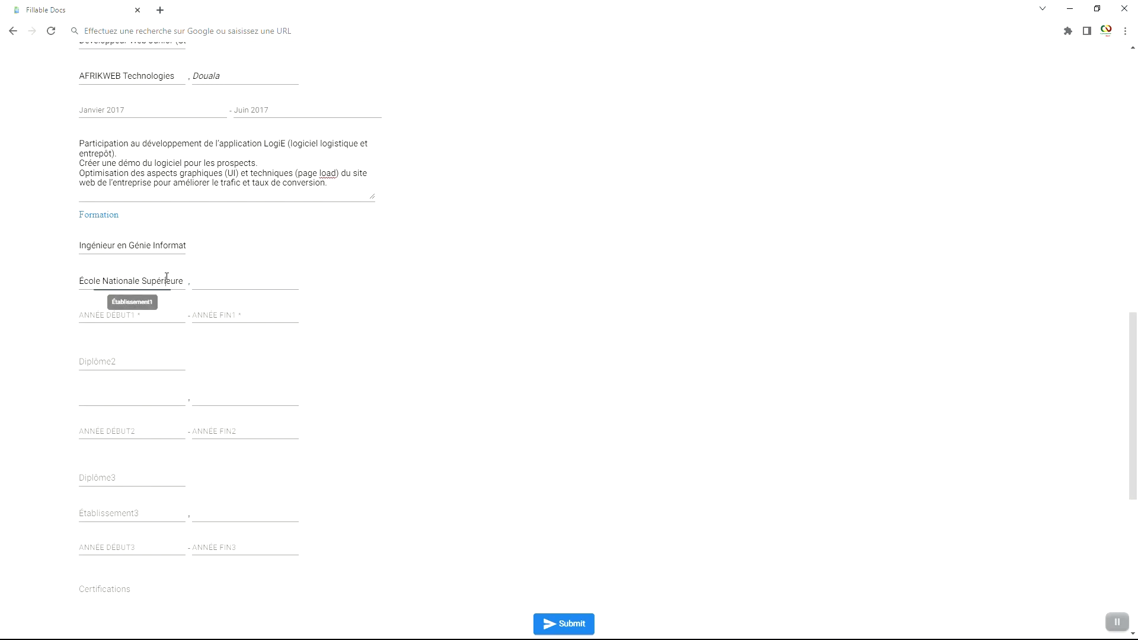
{"action": "key", "text": "Right"}
{"action": "key", "text": "Right"}
{"action": "key", "text": "Right"}
{"action": "key", "text": "Right"}
{"action": "key", "text": "Right"}
{"action": "key", "text": "Right"}
{"action": "key", "text": "Right"}
{"action": "key", "text": "Right"}
{"action": "key", "text": "Right"}
{"action": "key", "text": "Right"}
{"action": "key", "text": "Right"}
{"action": "key", "text": "Right"}
{"action": "key", "text": "Right"}
{"action": "key", "text": "Right"}
{"action": "key", "text": "Right"}
{"action": "key", "text": "Right"}
{"action": "key", "text": "Right"}
{"action": "key", "text": "Right"}
{"action": "key", "text": "Right"}
{"action": "key", "text": "Right"}
{"action": "left_click", "coordinate": [155, 316]}
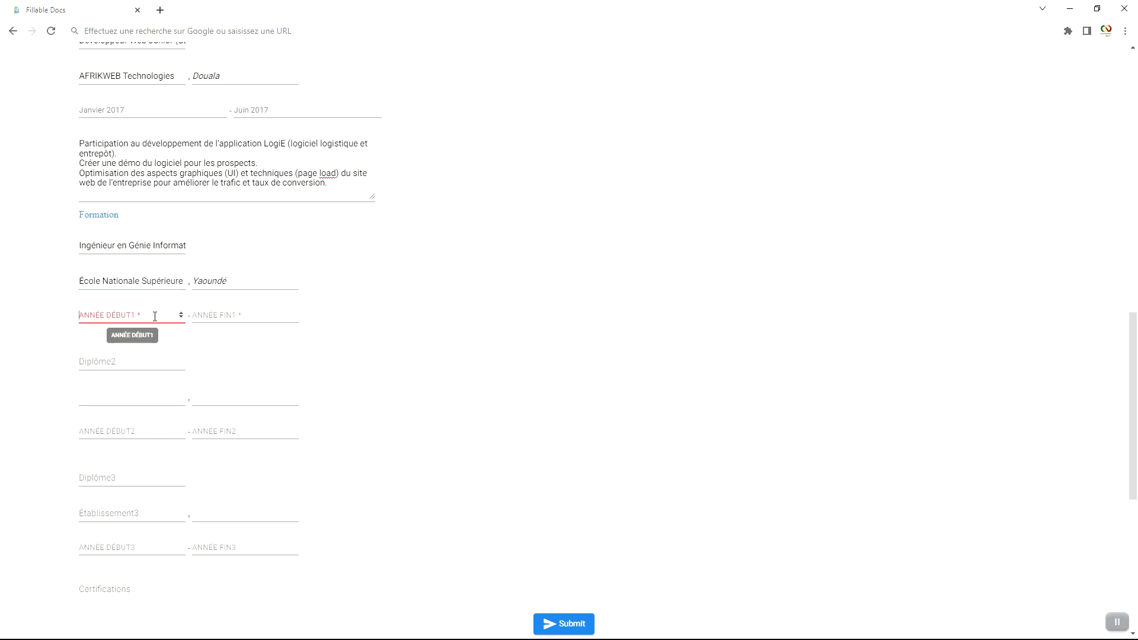
{"action": "type", "text": "2014"}
{"action": "key", "text": "Tab"}
{"action": "type", "text": "2016"}
Step: Paste Licence en Mathématiques as the second diploma
{"action": "left_click", "coordinate": [142, 364]}
{"action": "right_click", "coordinate": [98, 362]}
{"action": "left_click", "coordinate": [165, 446]}
{"action": "left_click", "coordinate": [157, 408]}
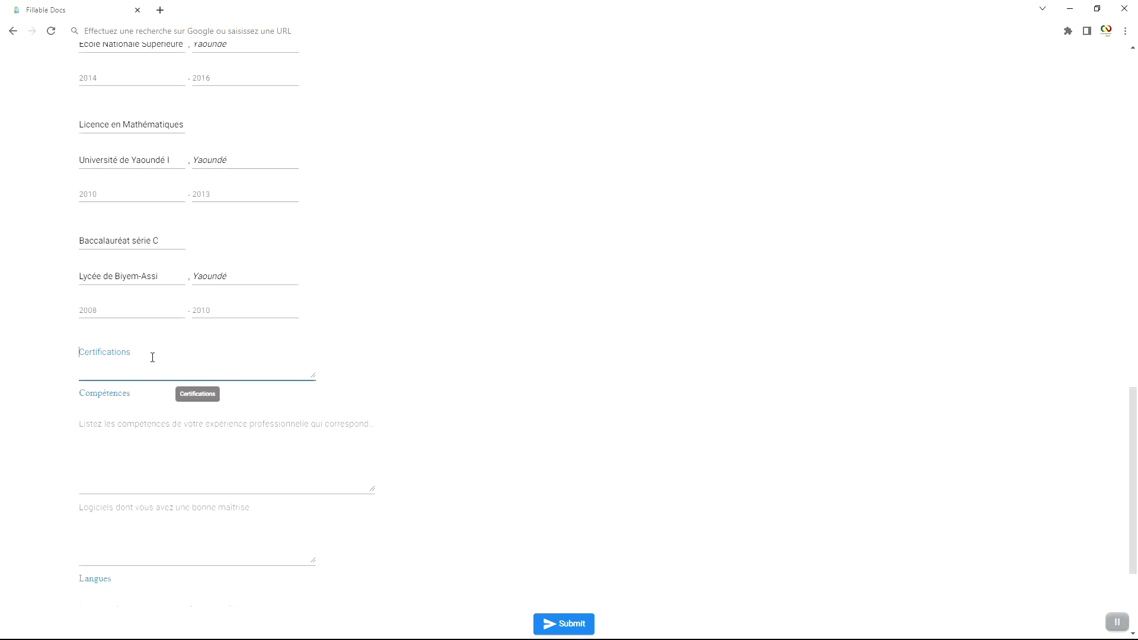
Step: Paste CCNA and PMP into Certifications and the six skills into Compétences
{"action": "right_click", "coordinate": [98, 356]}
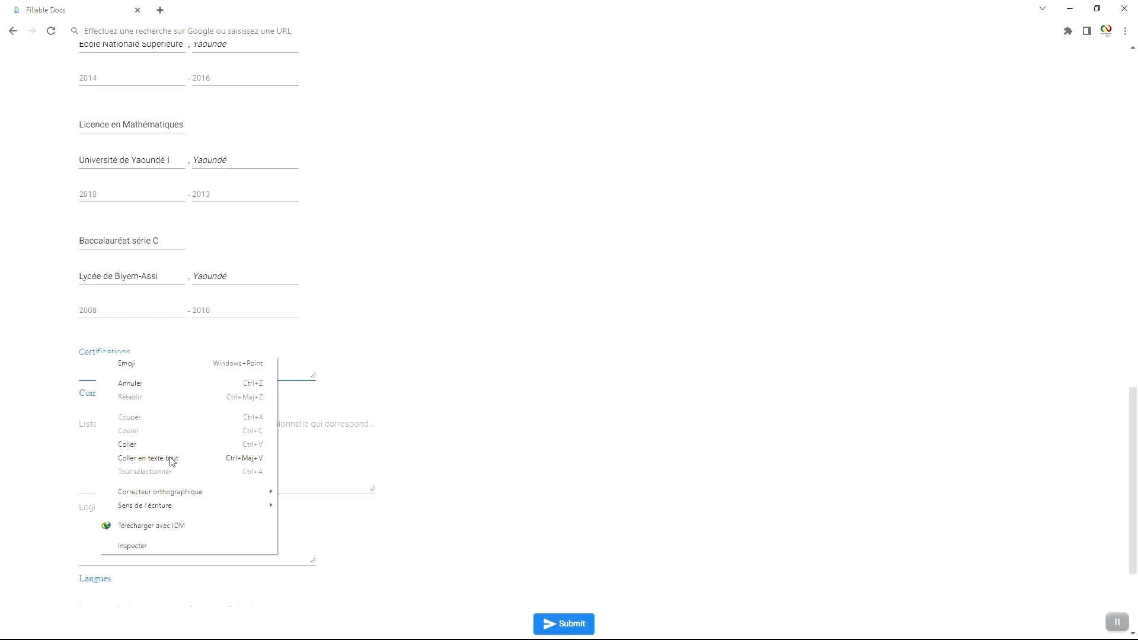
{"action": "left_click", "coordinate": [147, 458]}
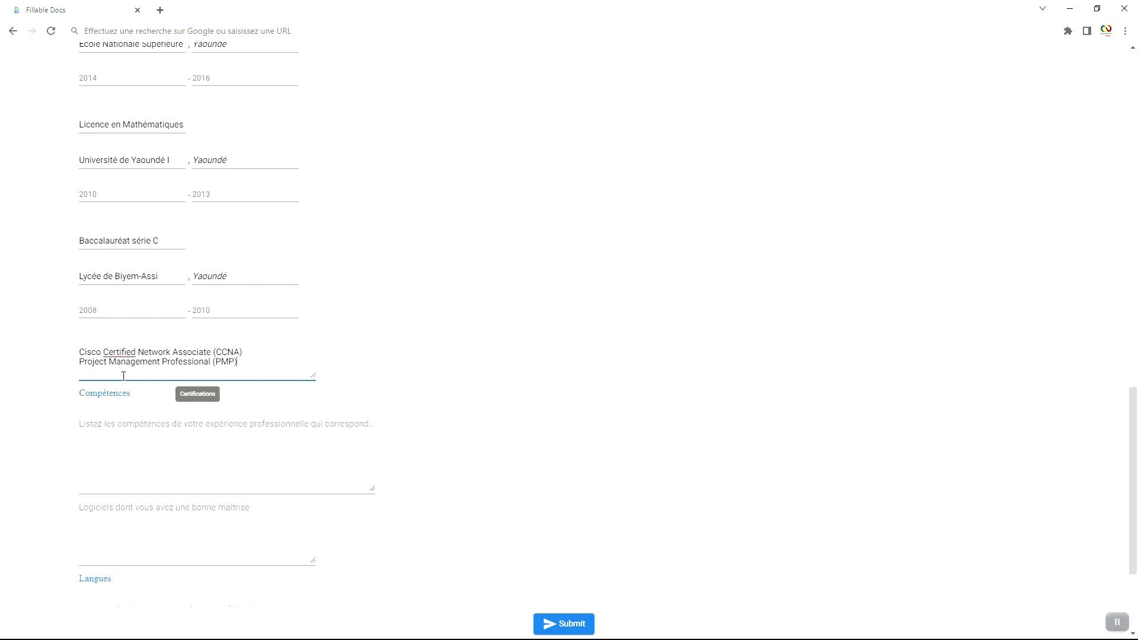
{"action": "left_click", "coordinate": [128, 423]}
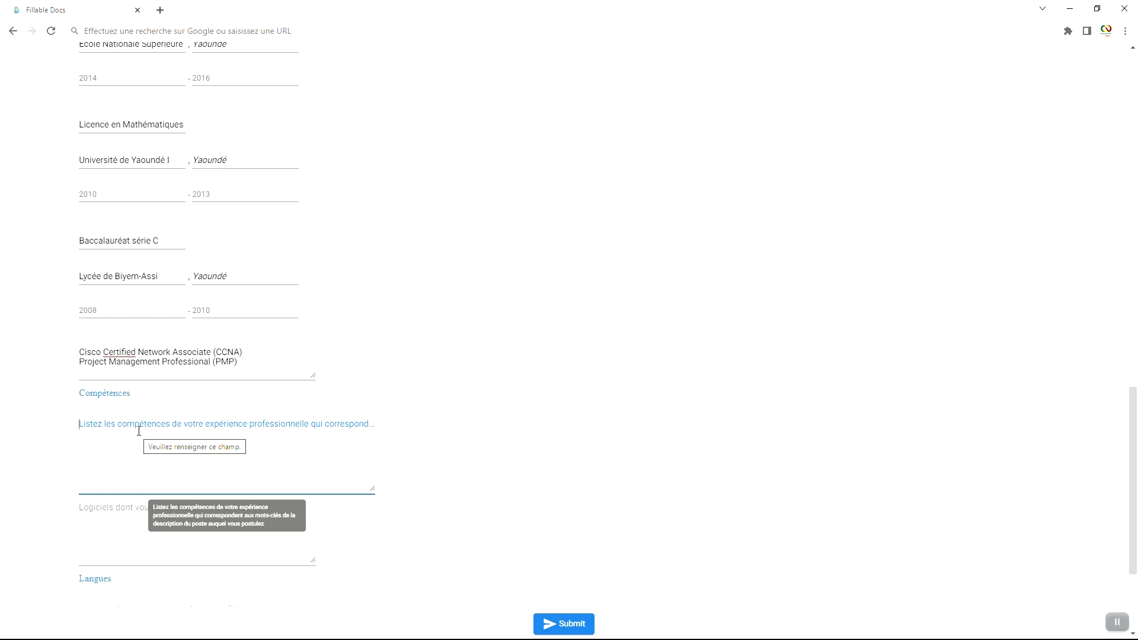
{"action": "right_click", "coordinate": [94, 424]}
{"action": "left_click", "coordinate": [178, 528]}
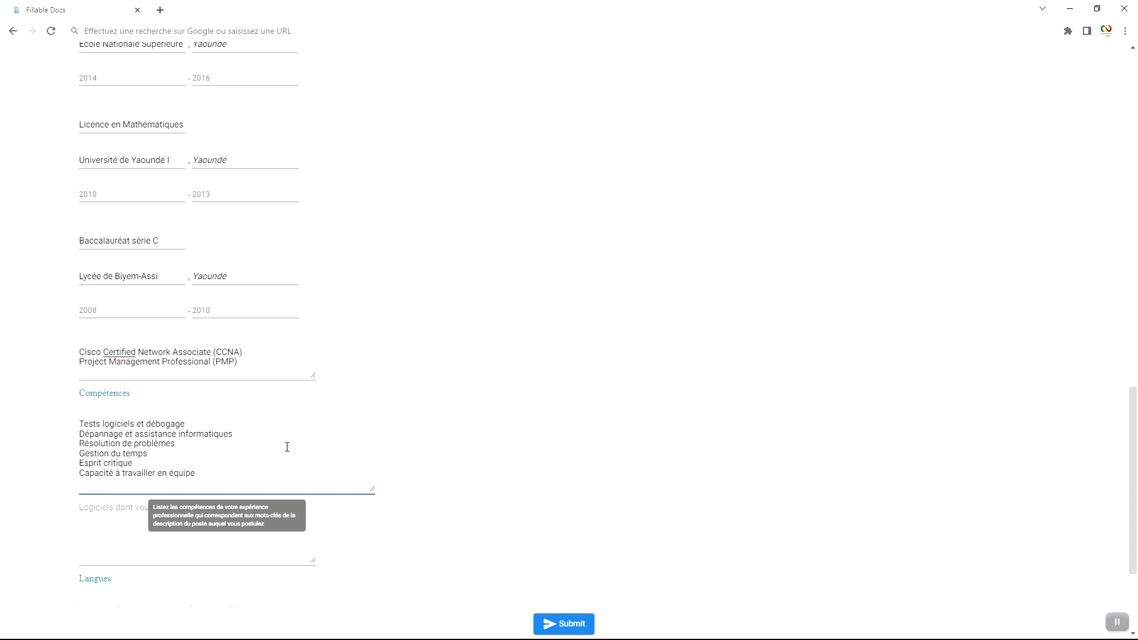
Step: Paste Suite Office, Oracle, Python, Java and SQL into the software field
{"action": "scroll", "coordinate": [287, 447], "scroll_direction": "down", "scroll_amount": 2}
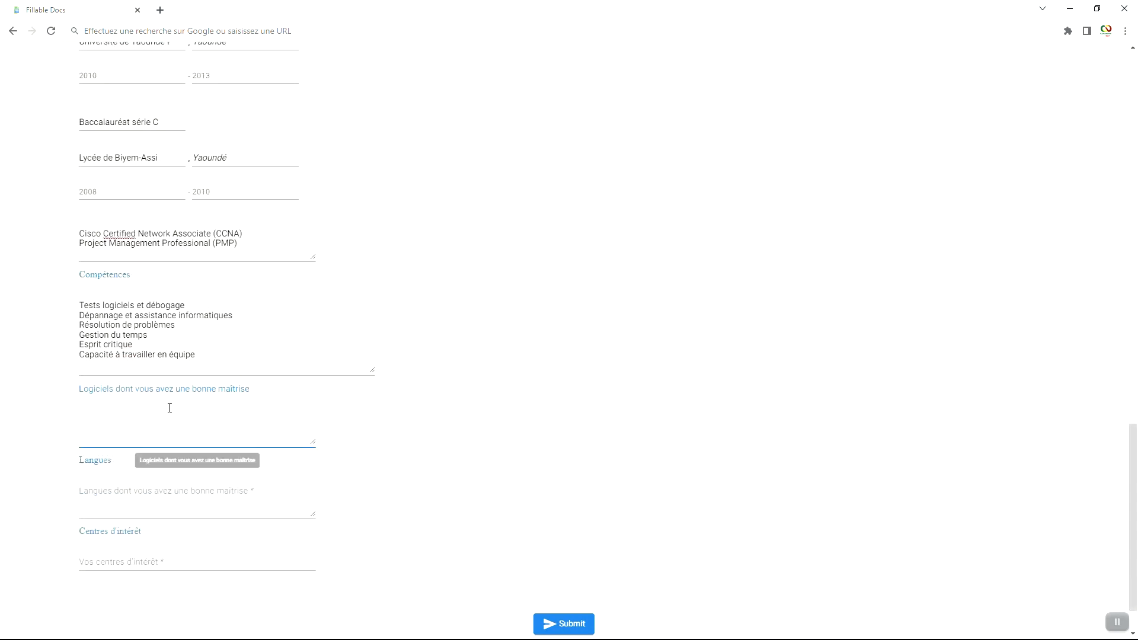
{"action": "right_click", "coordinate": [121, 394]}
{"action": "left_click", "coordinate": [178, 500]}
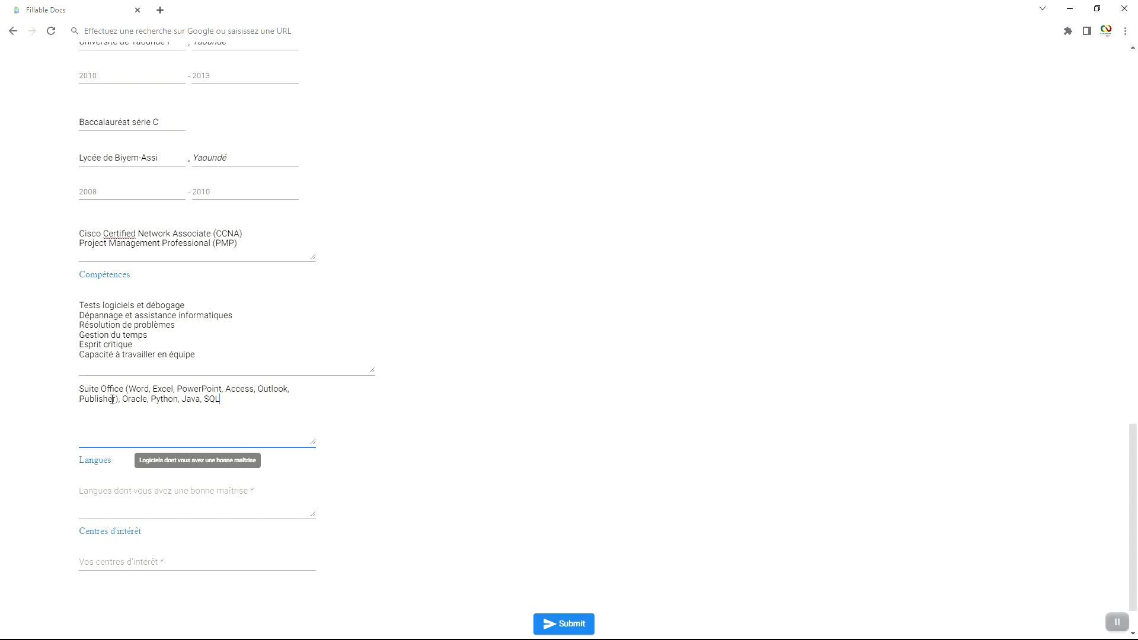
{"action": "scroll", "coordinate": [146, 402], "scroll_direction": "down", "scroll_amount": 1}
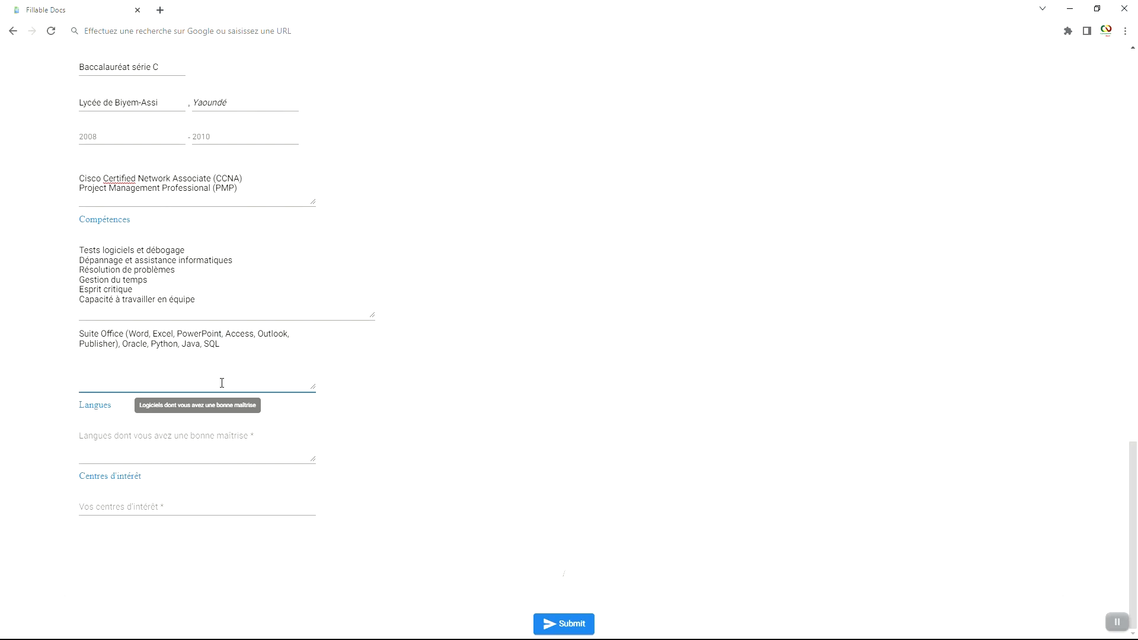
Step: Paste Anglais C1 (avancé) and Italien B1 (intermédiaire) into Langues as plain text
{"action": "left_click", "coordinate": [151, 443]}
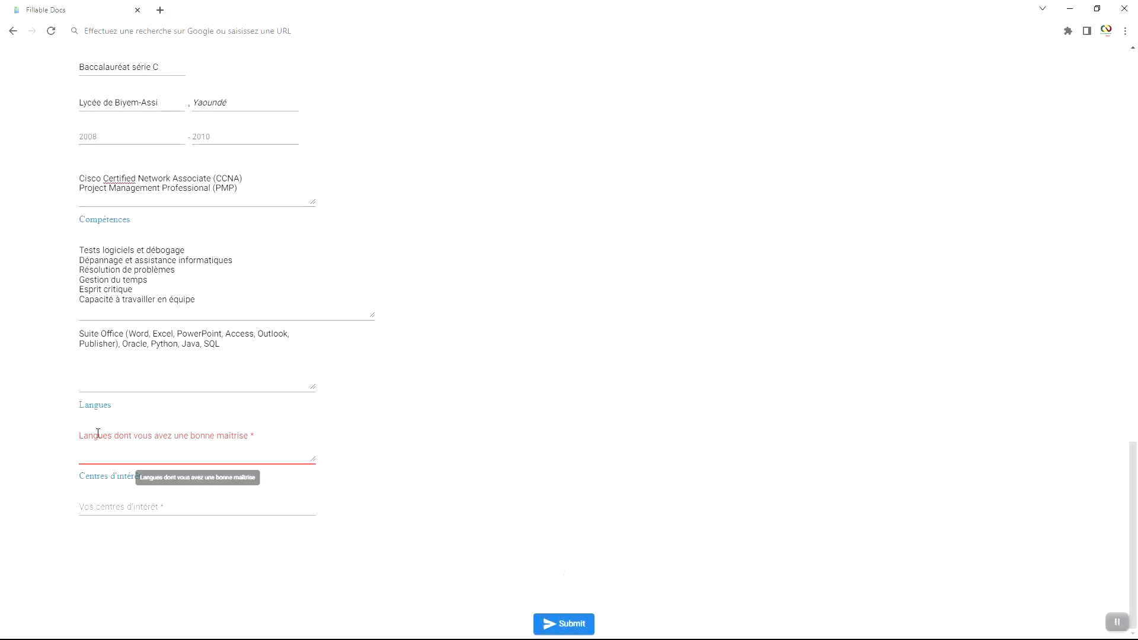
{"action": "right_click", "coordinate": [100, 434]}
{"action": "left_click", "coordinate": [172, 539]}
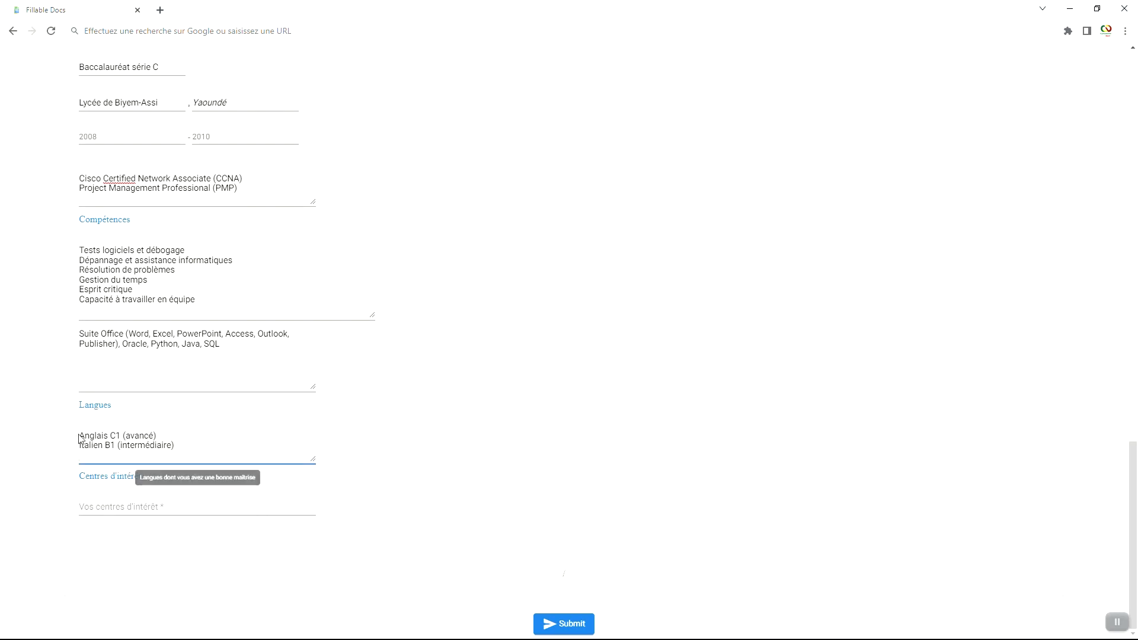
{"action": "key", "text": "Return"}
Step: Paste the interests text into Centres d'intérêt and review the filled form
{"action": "left_click", "coordinate": [81, 504]}
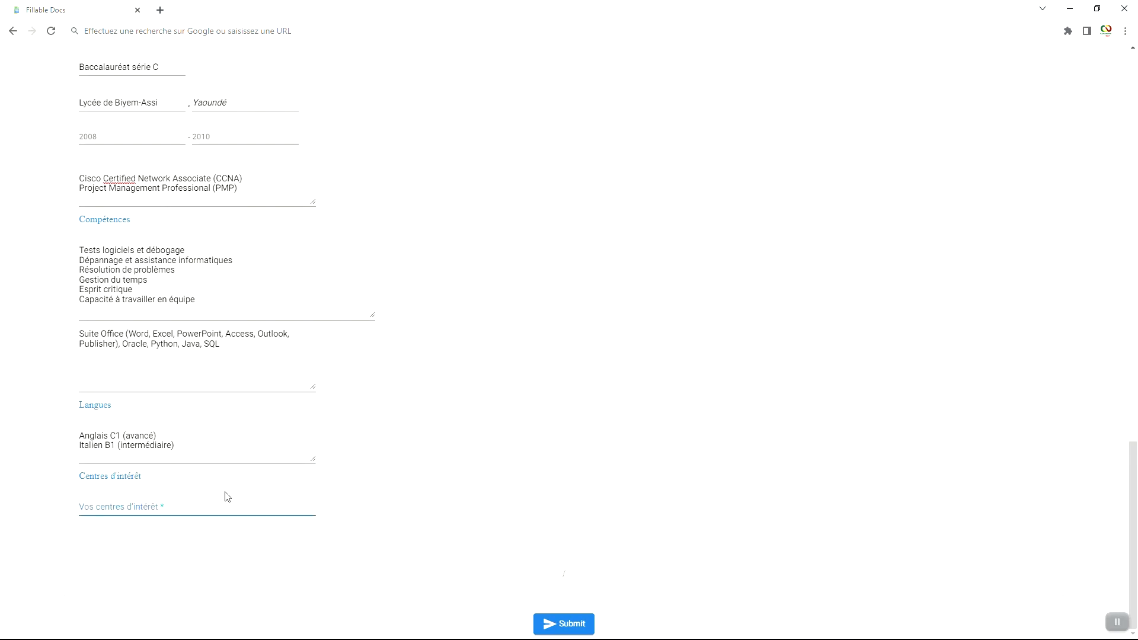
{"action": "right_click", "coordinate": [97, 508]}
{"action": "left_click", "coordinate": [187, 410]}
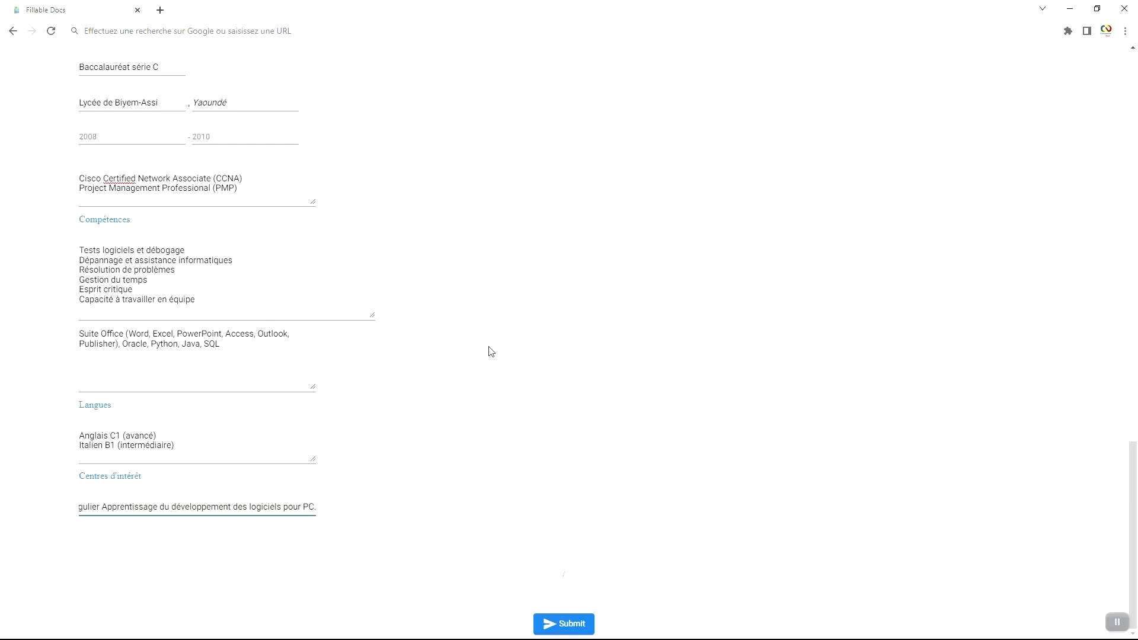
{"action": "scroll", "coordinate": [490, 351], "scroll_direction": "up", "scroll_amount": 7}
{"action": "scroll", "coordinate": [491, 352], "scroll_direction": "up", "scroll_amount": 12}
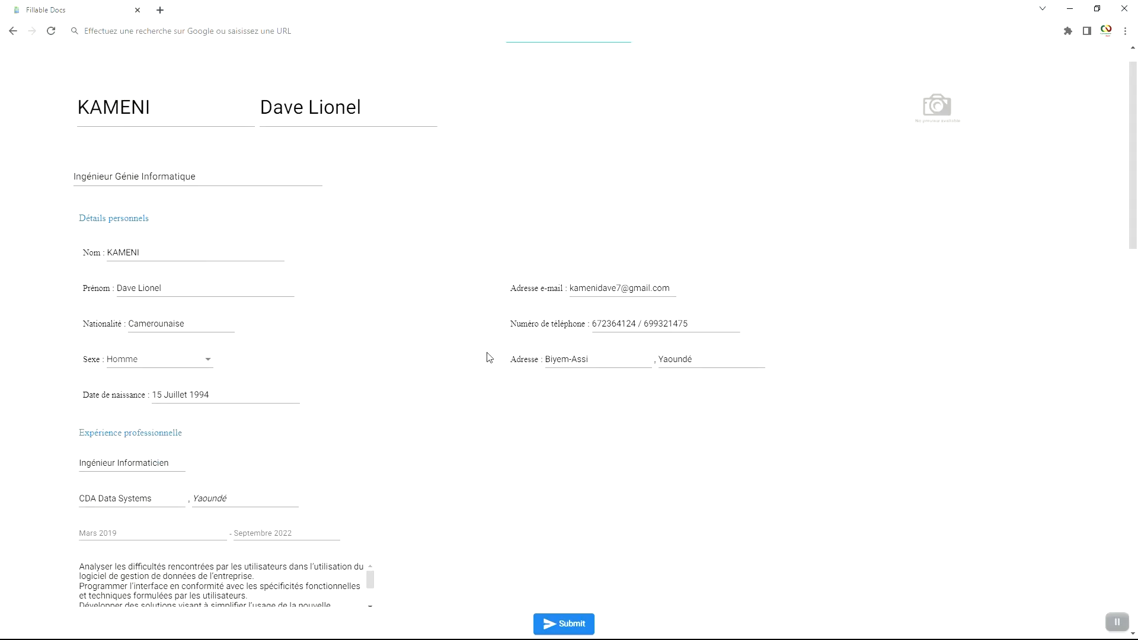
{"action": "scroll", "coordinate": [489, 355], "scroll_direction": "down", "scroll_amount": 6}
{"action": "scroll", "coordinate": [487, 356], "scroll_direction": "down", "scroll_amount": 13}
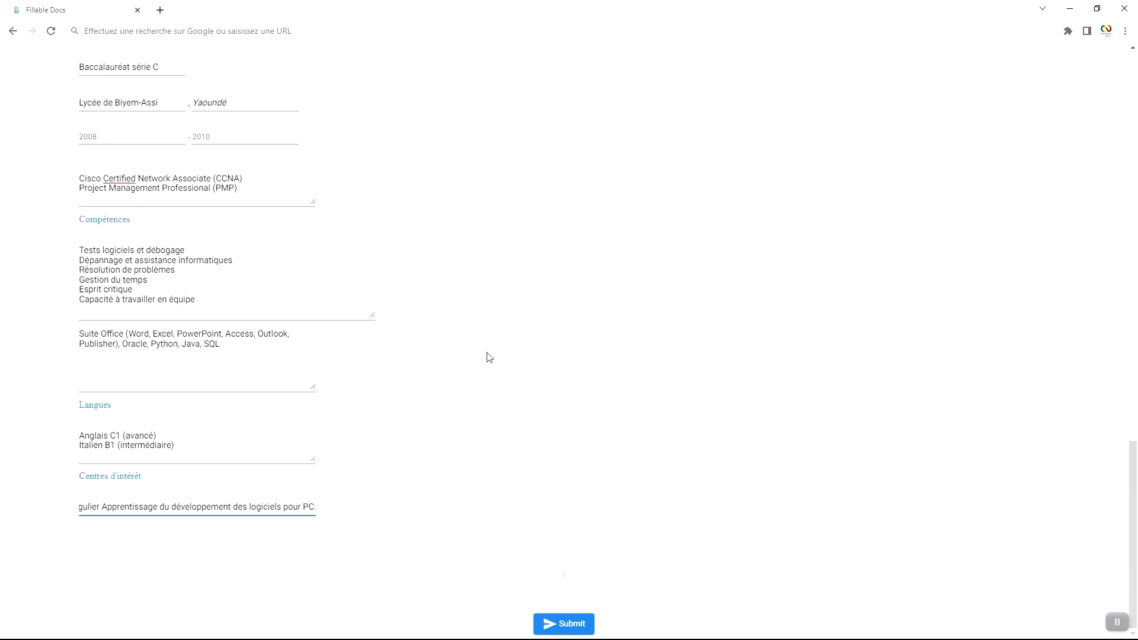
Step: Submit the form, download the generated CV and review the two-page PDF
{"action": "left_click", "coordinate": [559, 626]}
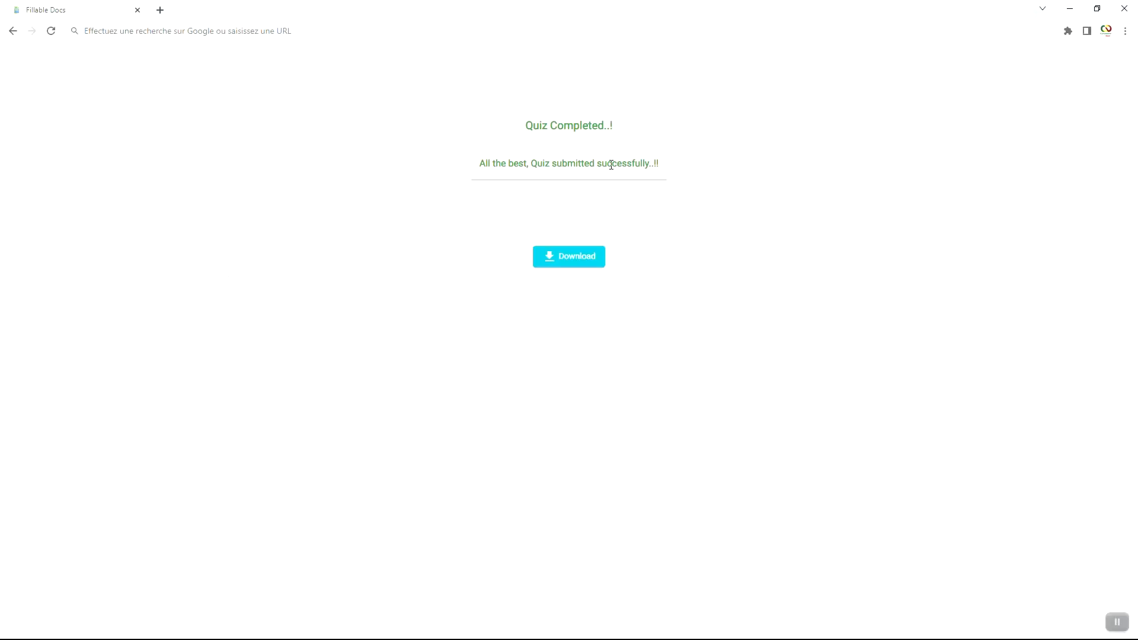
{"action": "left_click", "coordinate": [557, 256]}
{"action": "left_click", "coordinate": [63, 623]}
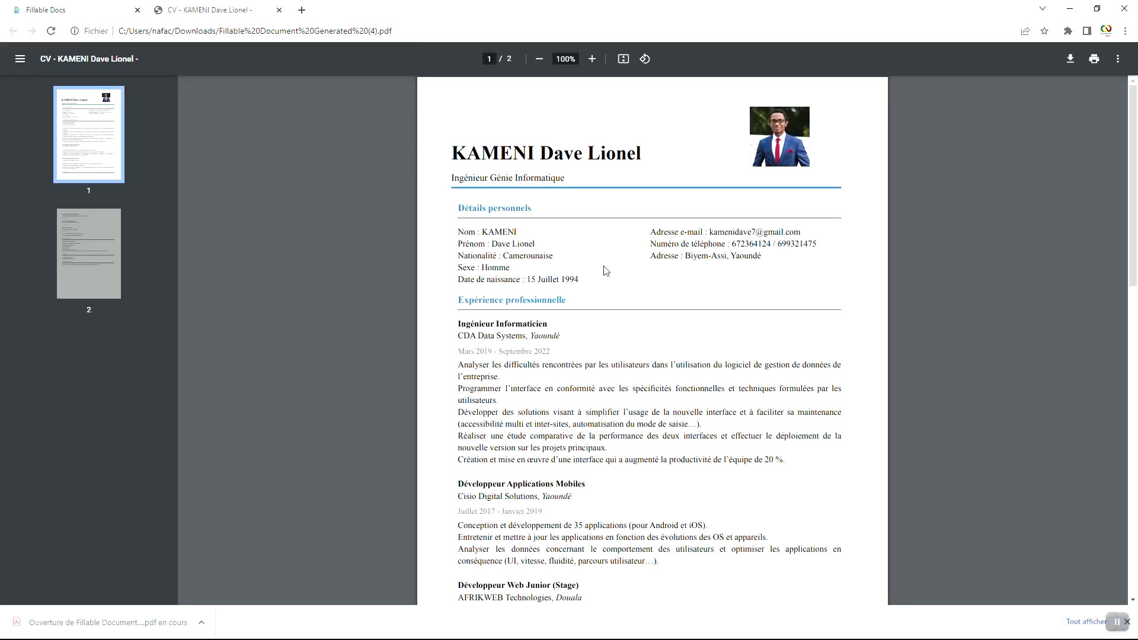
{"action": "scroll", "coordinate": [594, 280], "scroll_direction": "down", "scroll_amount": 14}
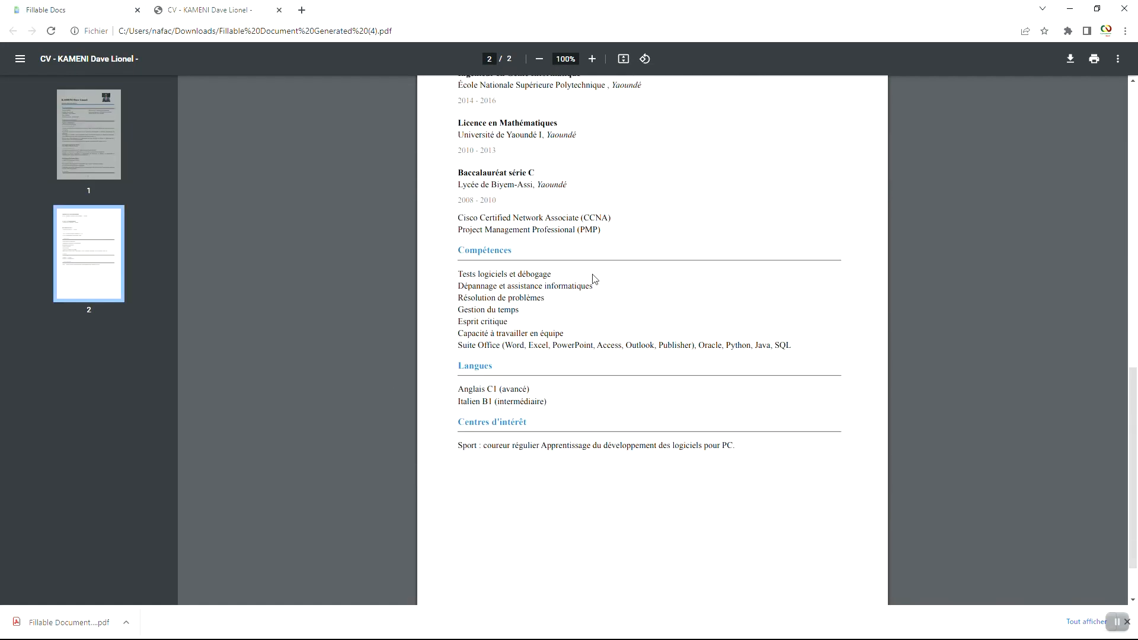
{"action": "scroll", "coordinate": [595, 280], "scroll_direction": "up", "scroll_amount": 14}
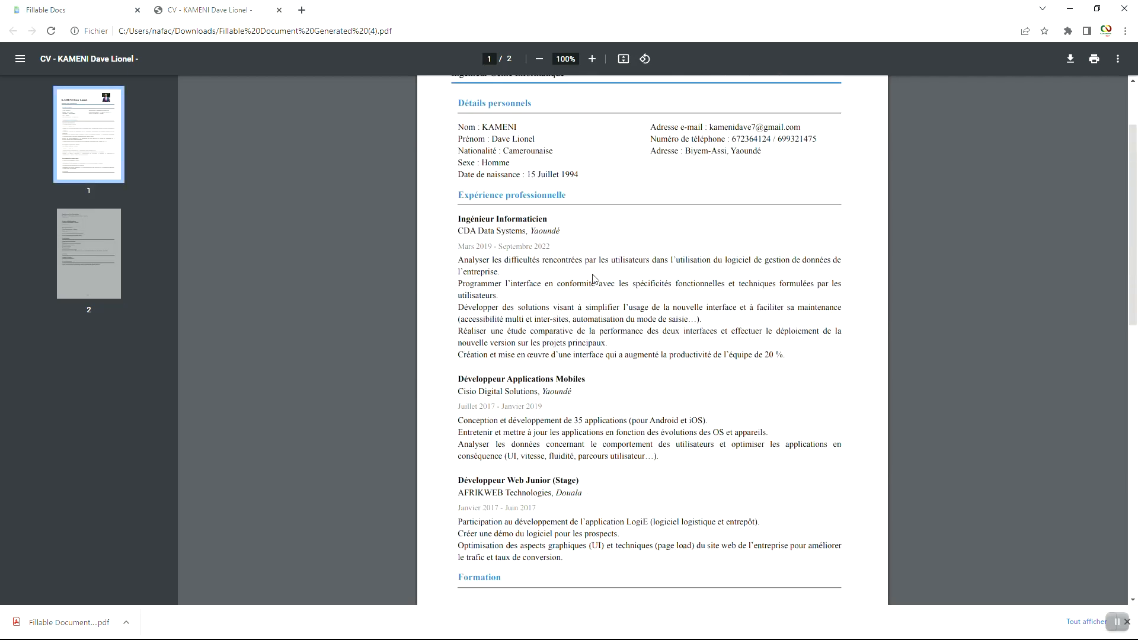